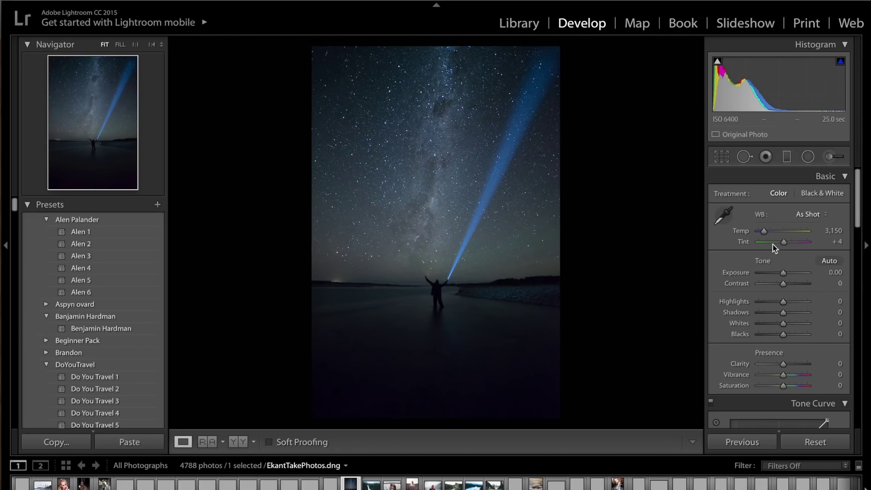
# - Set temperature to 2,767, exposure +0.65, highlights +12, shadows −17, whites +37, blacks −2, clarity −12, vibrance +1 and saturation −19
pyautogui.moveTo(763, 231); pyautogui.dragTo(762, 231)
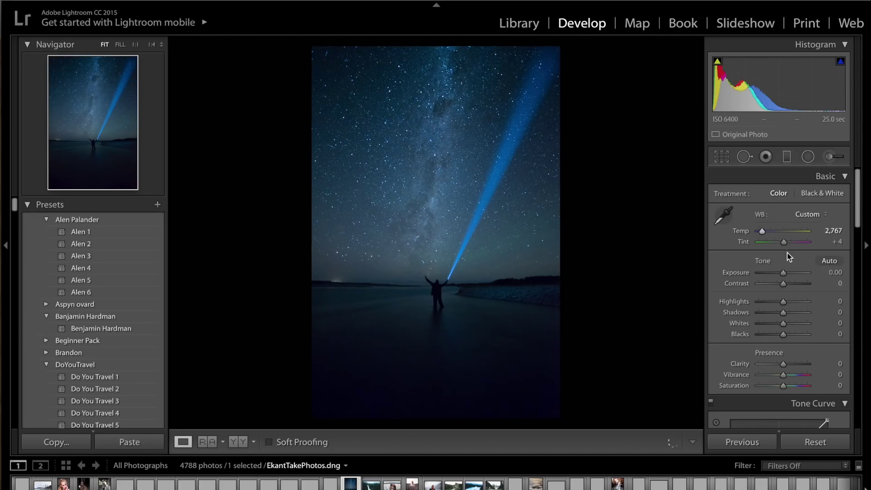
pyautogui.moveTo(783, 273); pyautogui.dragTo(786, 274)
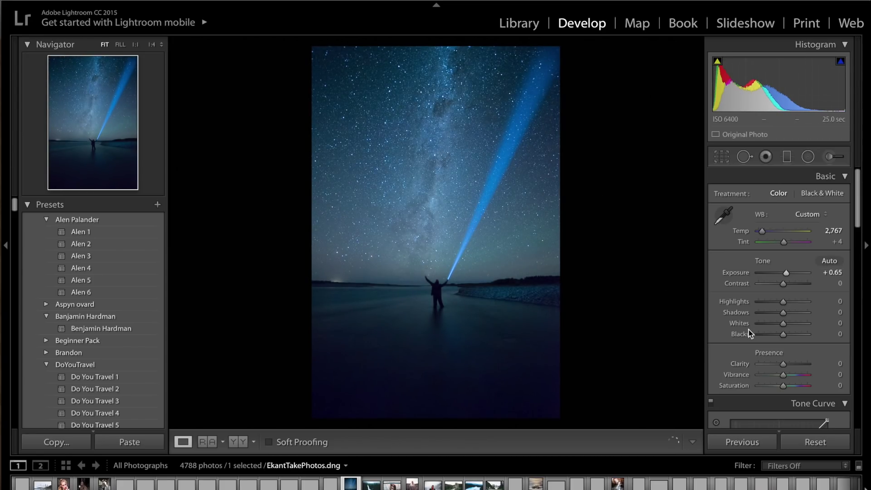
pyautogui.moveTo(784, 313); pyautogui.dragTo(783, 337)
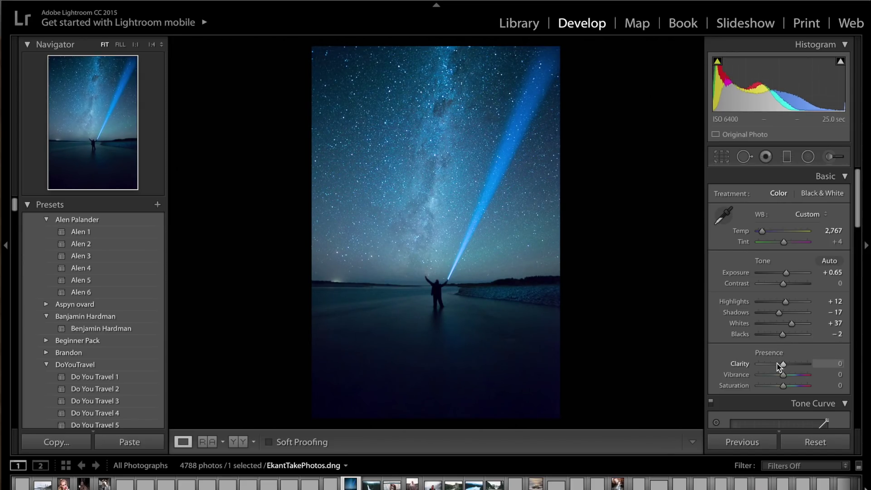
pyautogui.moveTo(782, 364); pyautogui.dragTo(780, 364)
pyautogui.moveTo(784, 387)
pyautogui.mouseDown()
pyautogui.moveTo(774, 388)
pyautogui.moveTo(782, 374)
pyautogui.mouseUp()
# - Shape the RGB tone curve into a gentle S with raised highlights, lowered shadows and a lifted black point, comparing the image without it
pyautogui.scroll(-5, 815, 392)
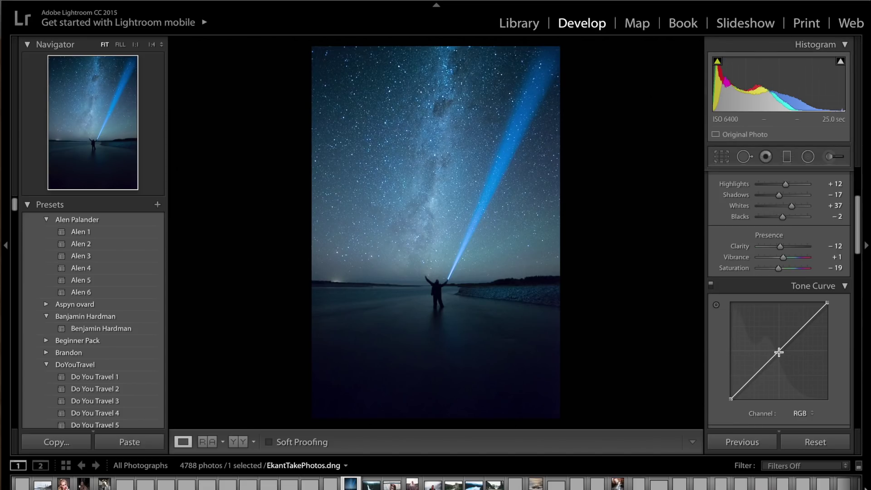
pyautogui.moveTo(804, 328); pyautogui.dragTo(805, 321)
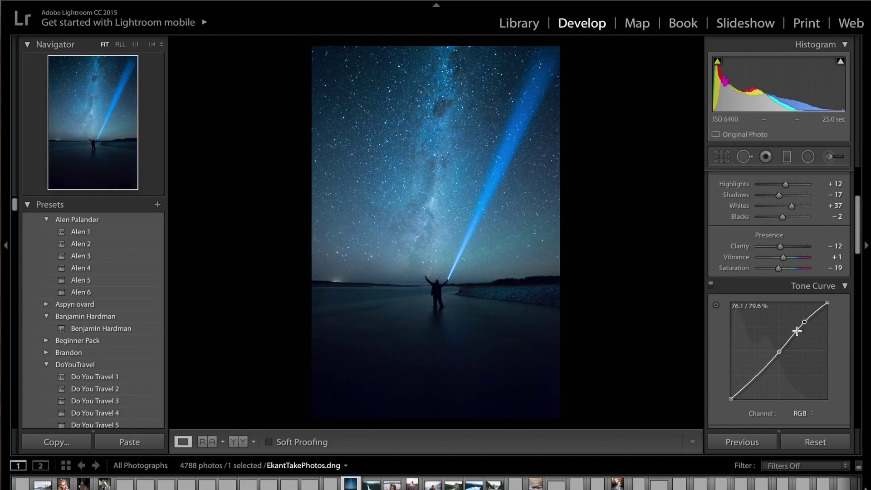
pyautogui.moveTo(756, 374); pyautogui.dragTo(755, 376)
pyautogui.click(711, 286)
pyautogui.click(711, 285)
pyautogui.moveTo(730, 399); pyautogui.dragTo(730, 394)
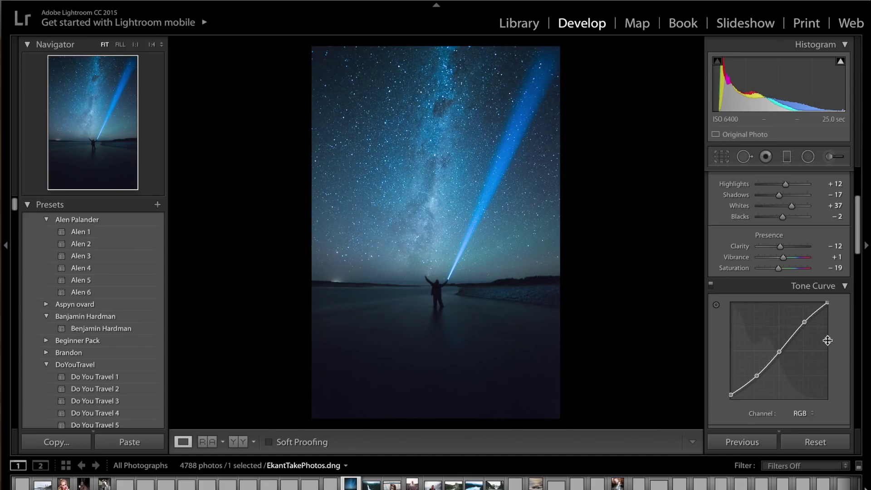
pyautogui.click(793, 287)
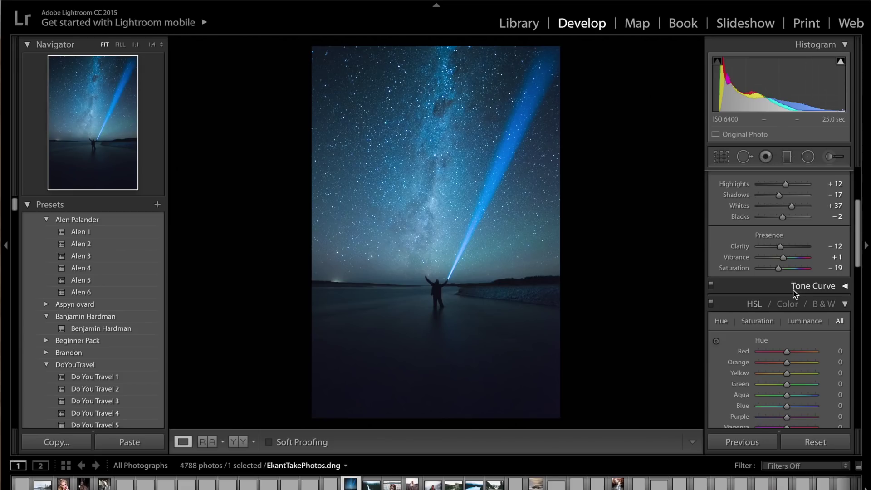
# - Set the HSL hue to −43 for Green, −100 for Aqua and +10 for Blue, and compare the photo with HSL switched off
pyautogui.scroll(-3, 812, 331)
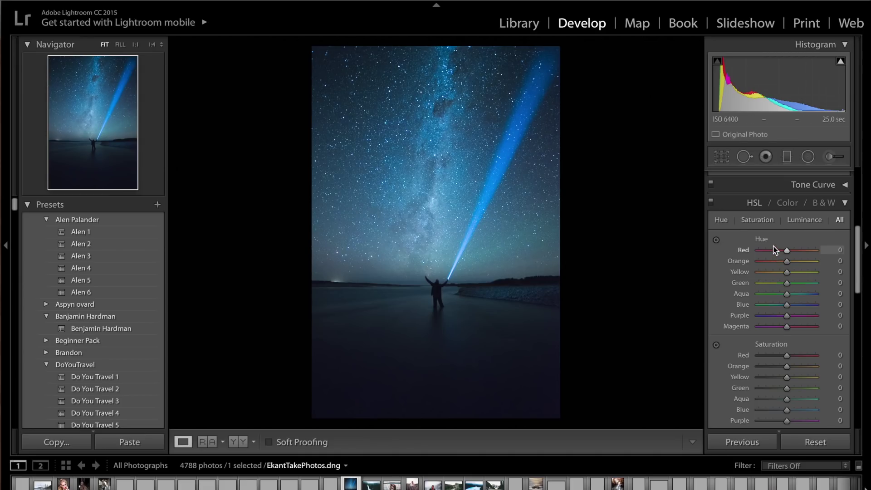
pyautogui.moveTo(786, 283); pyautogui.dragTo(772, 286)
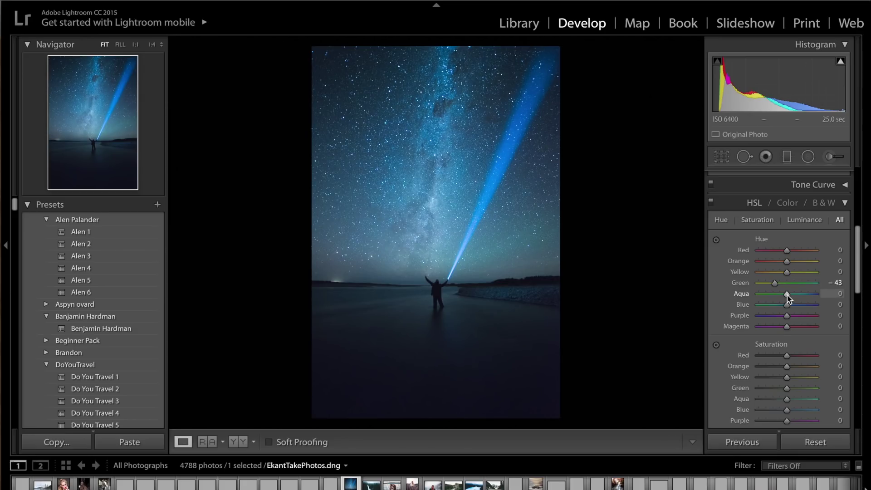
pyautogui.moveTo(787, 295); pyautogui.dragTo(749, 295)
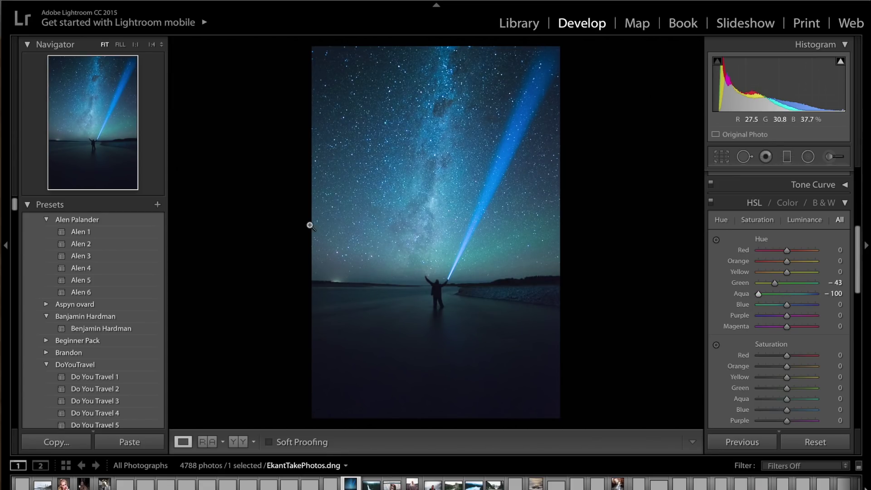
pyautogui.moveTo(788, 304)
pyautogui.mouseDown()
pyautogui.moveTo(779, 305)
pyautogui.moveTo(801, 308)
pyautogui.moveTo(791, 305)
pyautogui.mouseUp()
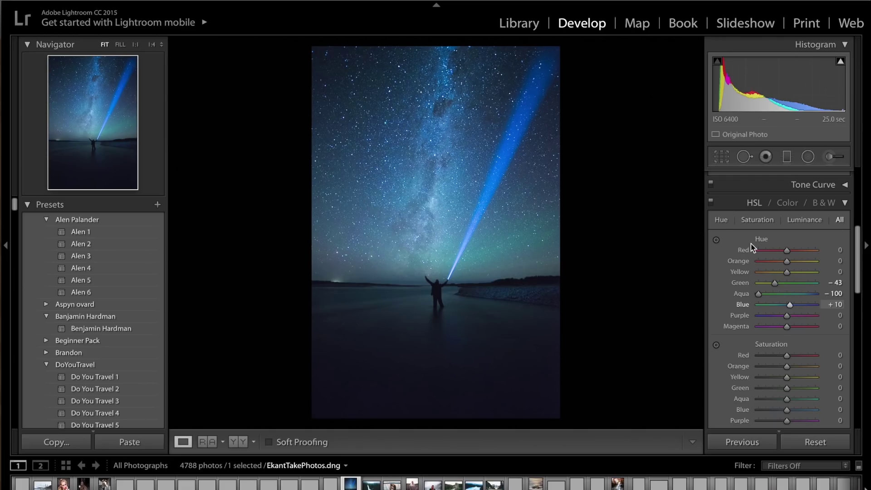
pyautogui.click(711, 201)
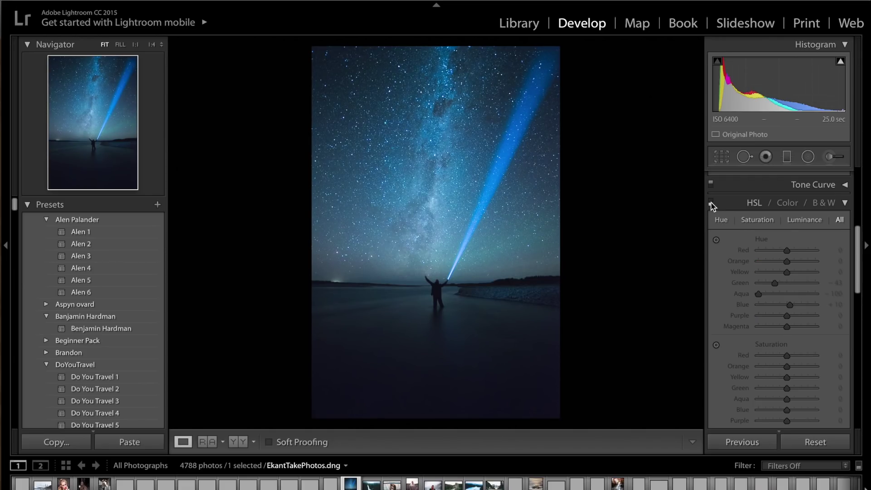
pyautogui.click(711, 203)
# - Set the HSL saturation of Red, Orange, Yellow and Magenta to −100, and of Purple to +43
pyautogui.scroll(-2, 786, 286)
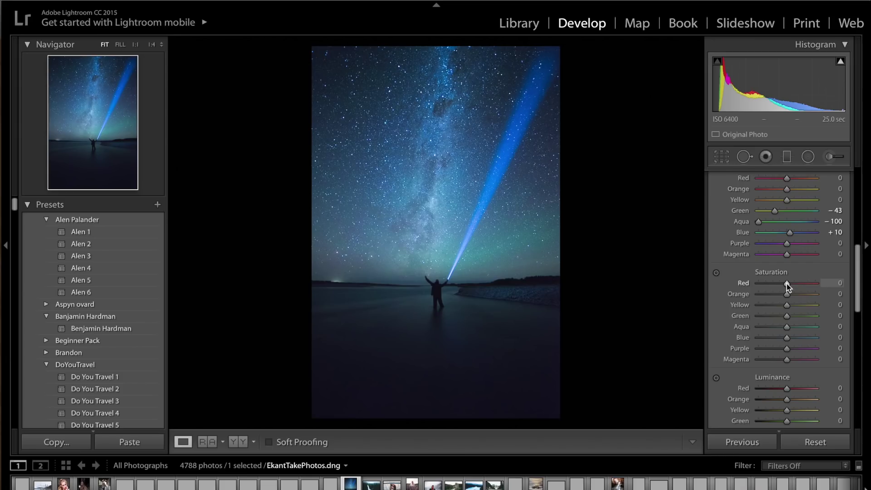
pyautogui.moveTo(780, 307); pyautogui.dragTo(676, 309)
pyautogui.moveTo(763, 294); pyautogui.dragTo(727, 295)
pyautogui.click(779, 283)
pyautogui.moveTo(674, 283); pyautogui.dragTo(671, 286)
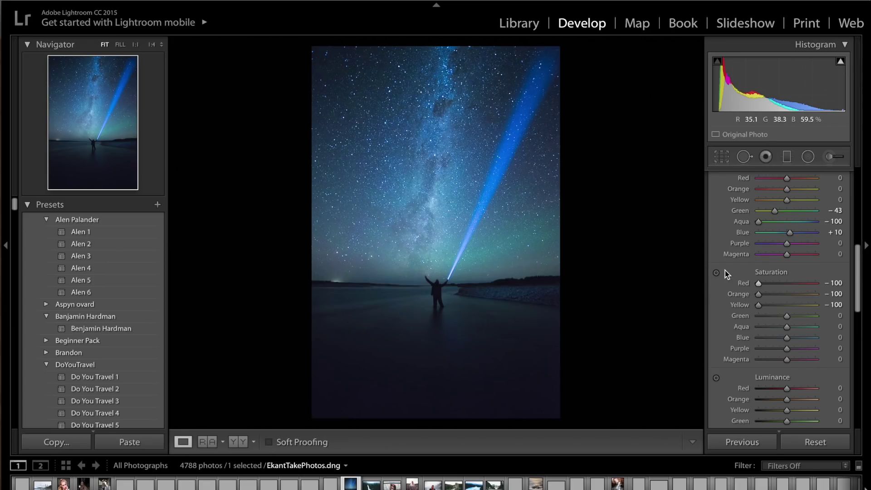
pyautogui.moveTo(784, 360); pyautogui.dragTo(666, 364)
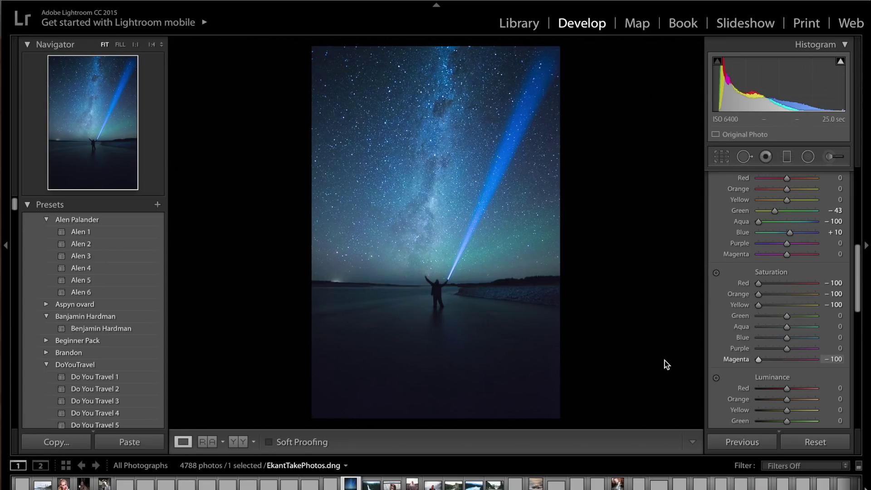
pyautogui.moveTo(769, 349); pyautogui.dragTo(800, 349)
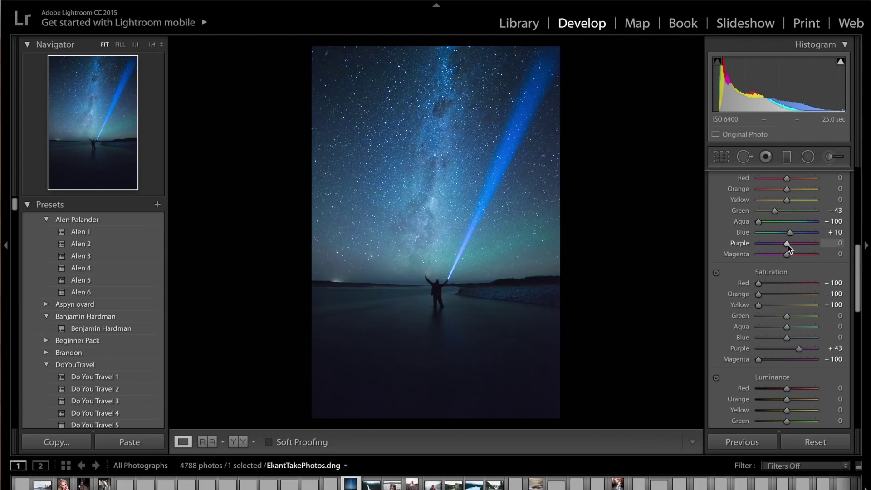
# - Set the HSL hue to −46 for Purple and 0 for Magenta, and the saturation to −42 for Green, +48 for Aqua and +8 for Blue
pyautogui.moveTo(787, 244); pyautogui.dragTo(799, 256)
pyautogui.doubleClick(799, 254)
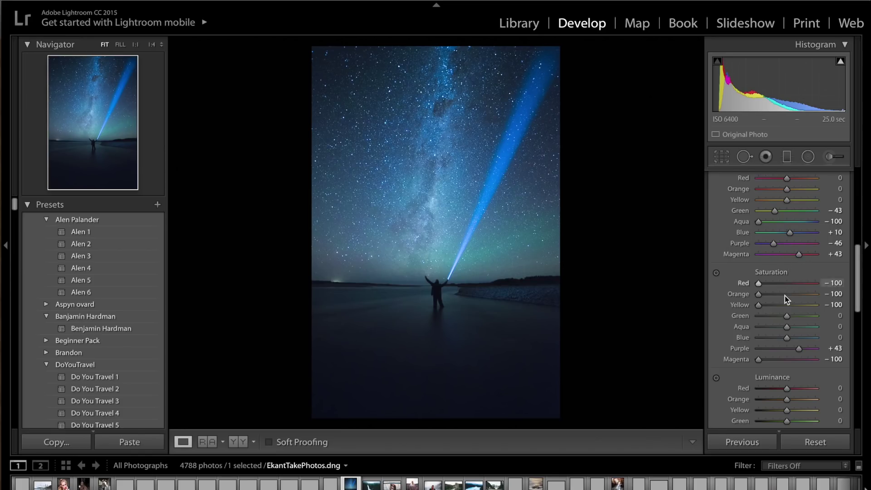
pyautogui.moveTo(787, 316); pyautogui.dragTo(756, 321)
pyautogui.scroll(-3, 788, 338)
pyautogui.click(763, 331)
pyautogui.doubleClick(740, 332)
pyautogui.doubleClick(738, 319)
pyautogui.doubleClick(743, 311)
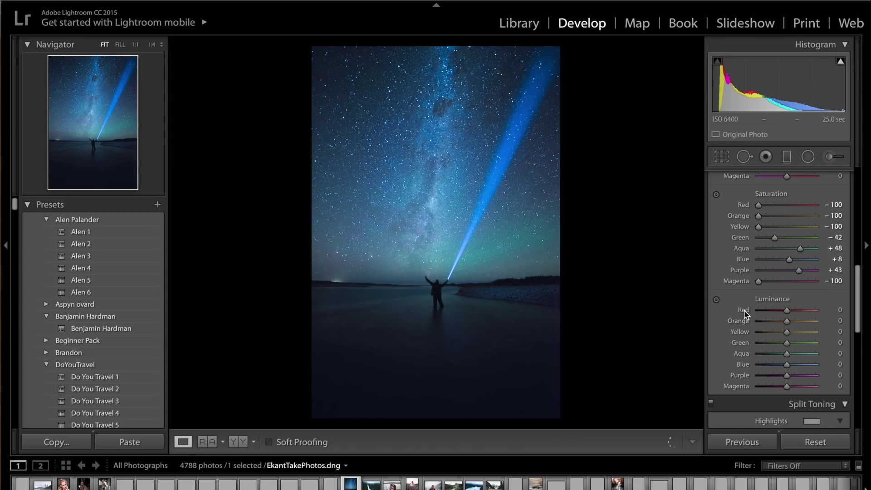
# - Set the HSL luminance to −9 for Green, +82 for Aqua and +45 for Blue, and compare with the unedited photo
pyautogui.moveTo(788, 345); pyautogui.dragTo(800, 366)
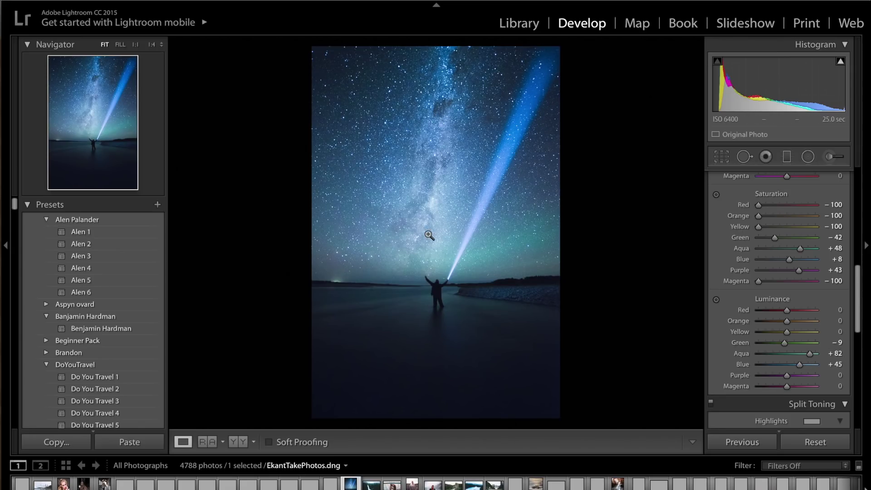
pyautogui.press('\\')
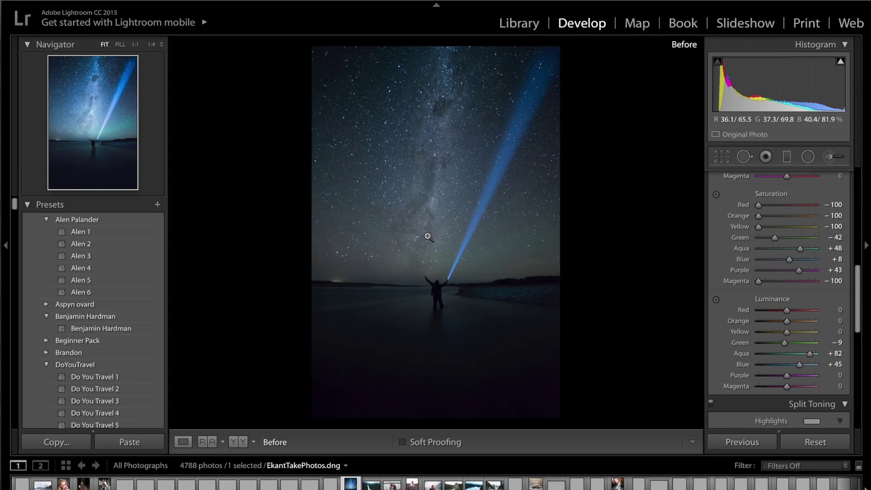
pyautogui.press('\\')
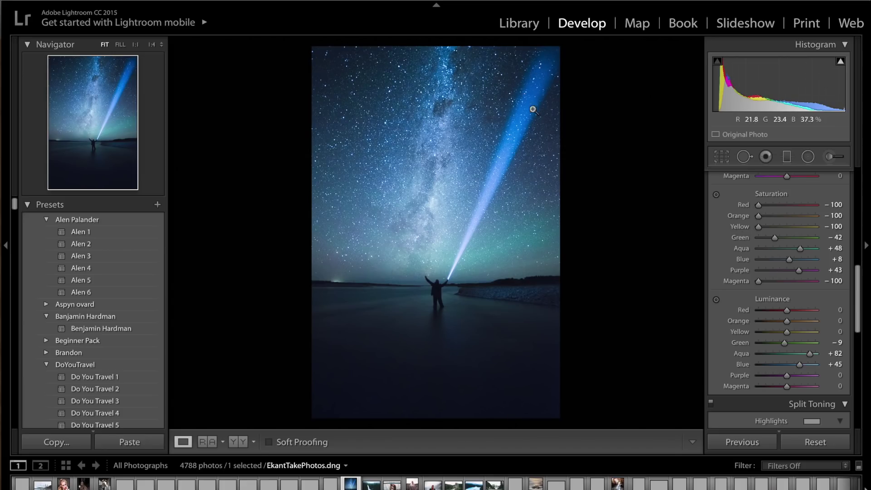
# - Set the Split Toning highlights to hue 42 and saturation 22, and compare the photo with split toning switched off
pyautogui.scroll(-2, 748, 307)
pyautogui.scroll(-3, 747, 307)
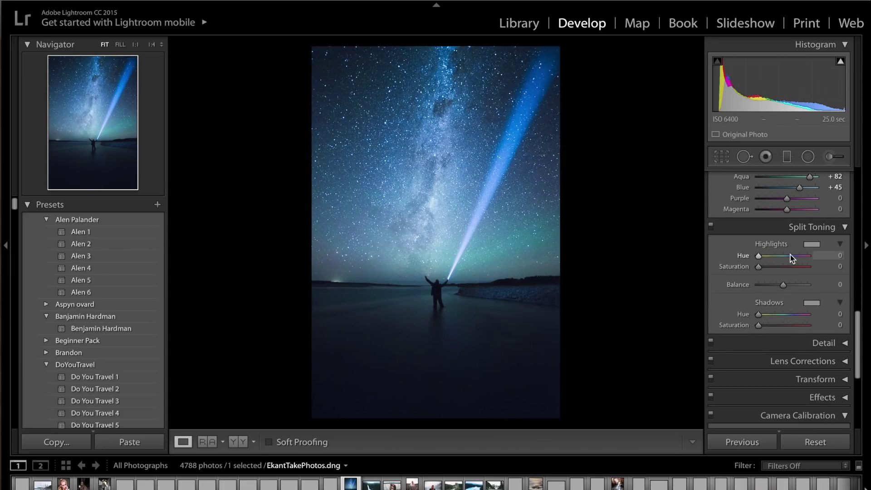
pyautogui.press('alt')
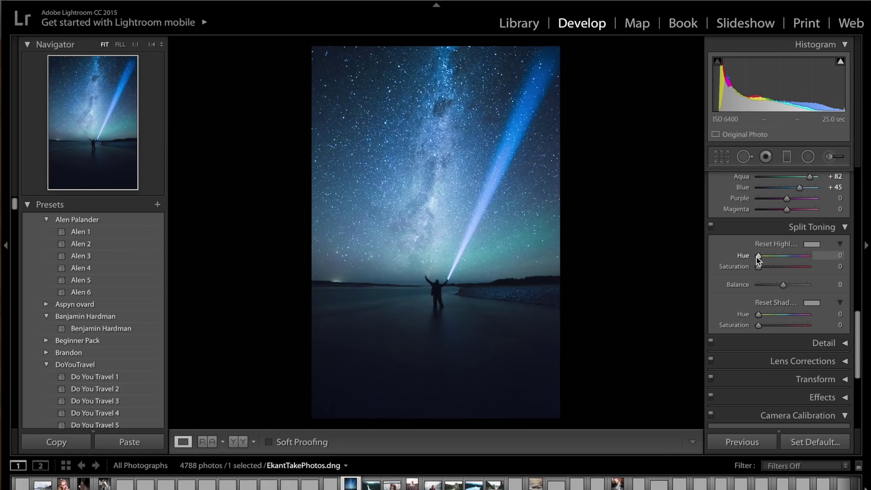
pyautogui.moveTo(760, 257)
pyautogui.mouseDown()
pyautogui.moveTo(817, 256)
pyautogui.moveTo(759, 259)
pyautogui.moveTo(772, 268)
pyautogui.mouseUp()
pyautogui.click(711, 226)
pyautogui.click(711, 226)
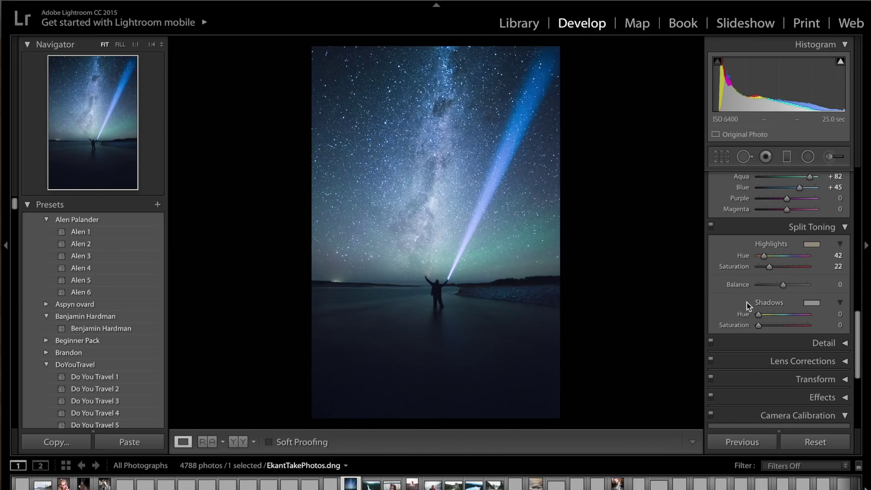
# - Tint the Split Toning shadows blue with a low saturation, and collapse the split toning settings
pyautogui.press('alt')
pyautogui.moveTo(758, 318); pyautogui.dragTo(785, 316)
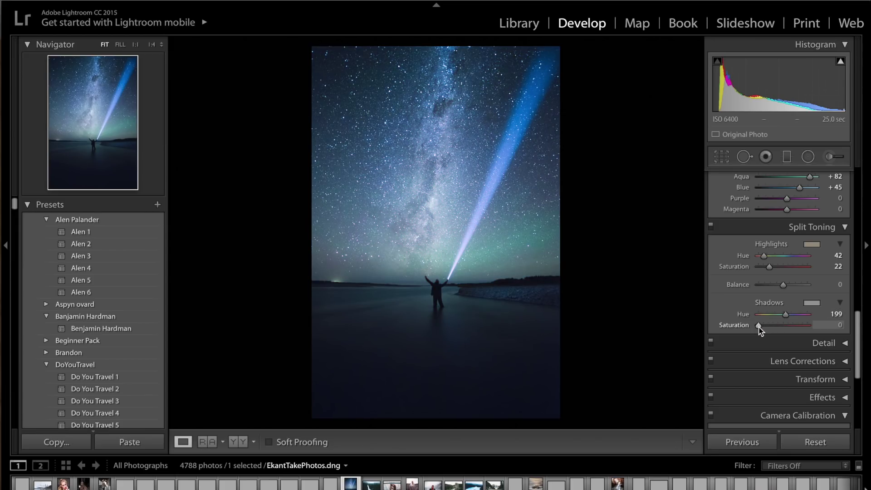
pyautogui.moveTo(758, 326); pyautogui.dragTo(764, 326)
pyautogui.moveTo(785, 315); pyautogui.dragTo(790, 315)
pyautogui.click(842, 227)
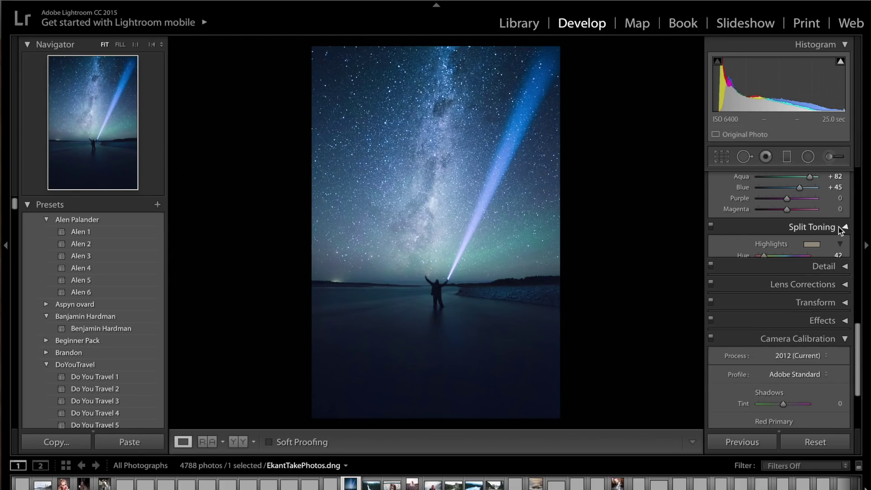
# - Set the luminance noise reduction to 20 in the Detail settings
pyautogui.click(842, 245)
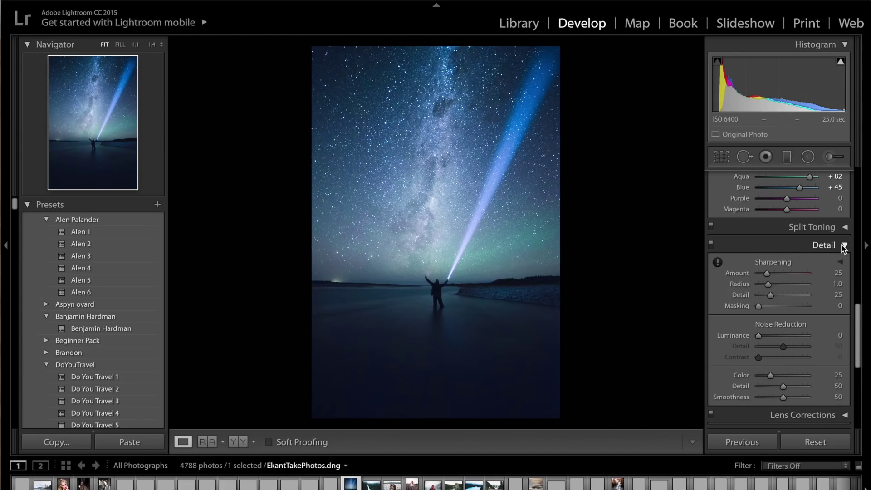
pyautogui.moveTo(758, 335); pyautogui.dragTo(776, 338)
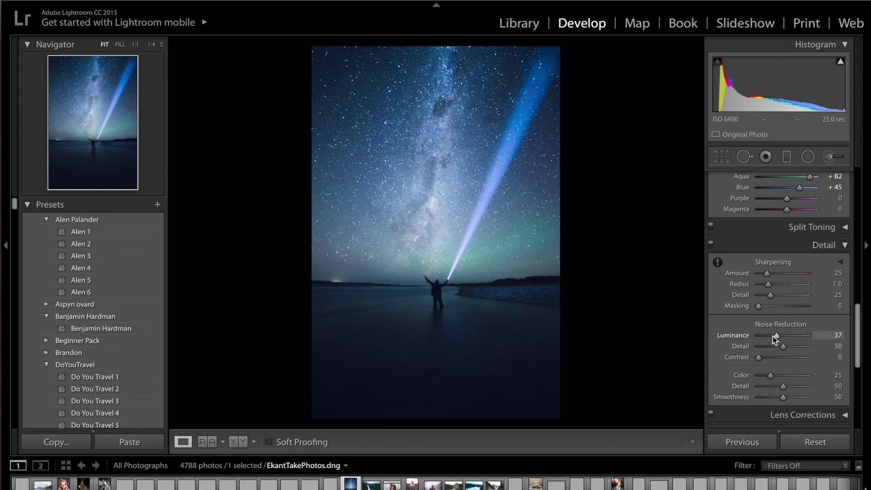
pyautogui.click(771, 336)
pyautogui.click(837, 335)
pyautogui.write('20')
pyautogui.press('Return')
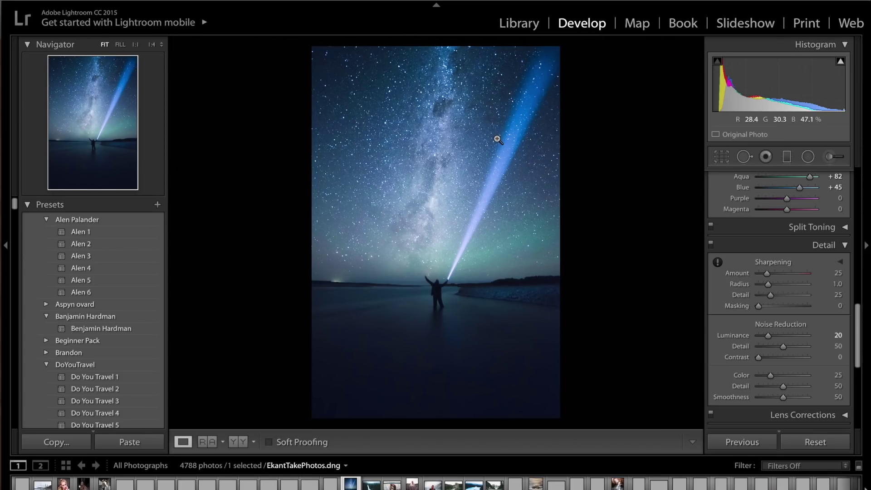
pyautogui.click(818, 243)
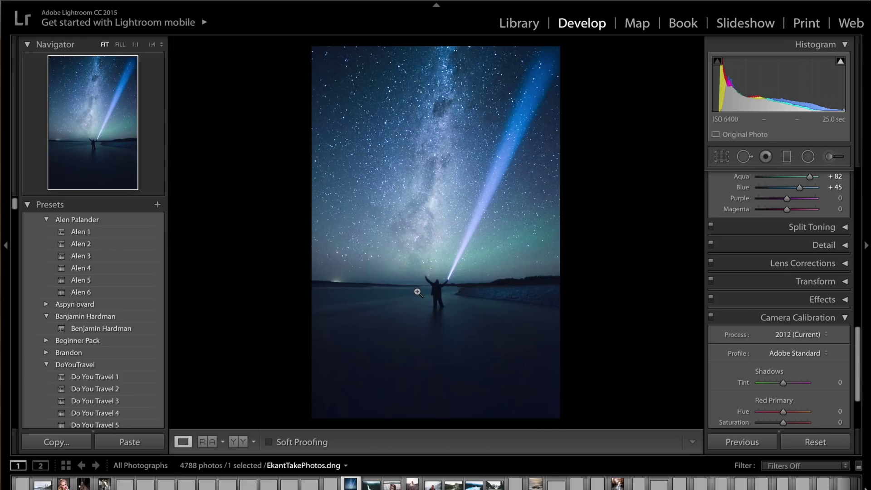
# - In Camera Calibration, set primary saturation to +18 for red, +31 for green and −33 for blue, and compare with calibration switched off
pyautogui.scroll(-4, 785, 328)
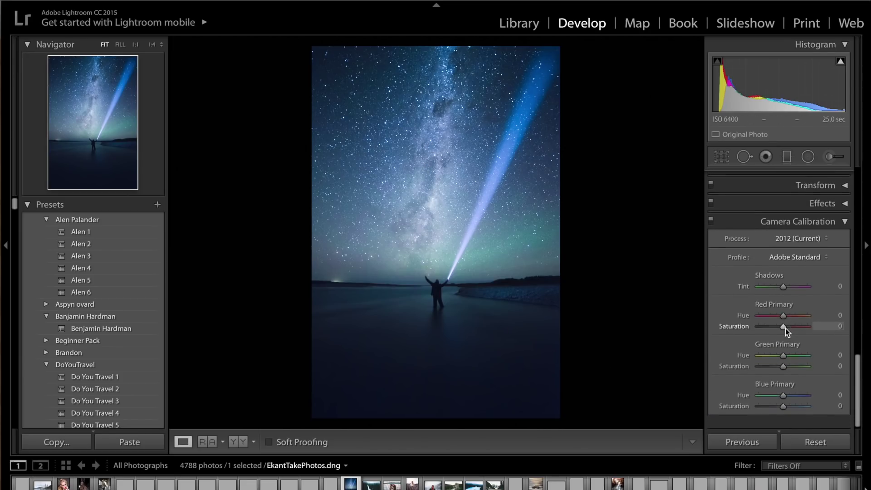
pyautogui.moveTo(783, 336)
pyautogui.mouseDown()
pyautogui.moveTo(766, 336)
pyautogui.moveTo(793, 344)
pyautogui.mouseUp()
pyautogui.click(787, 336)
pyautogui.moveTo(782, 376); pyautogui.dragTo(790, 382)
pyautogui.moveTo(783, 415); pyautogui.dragTo(775, 415)
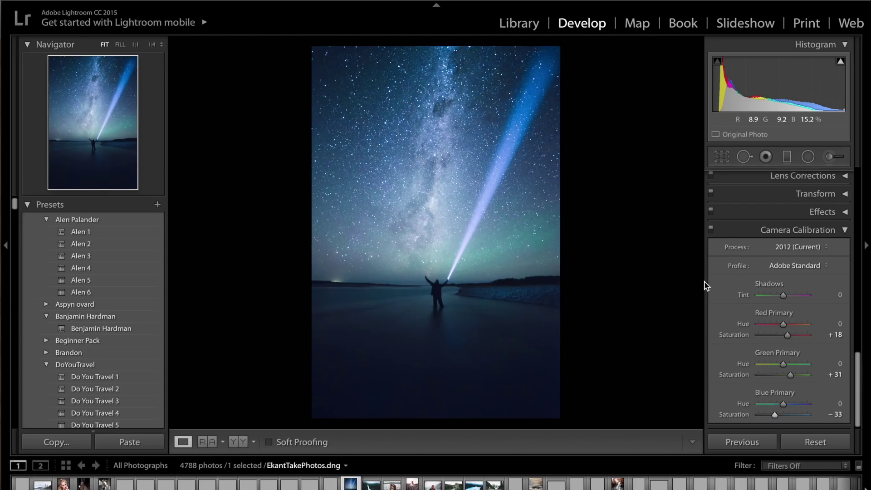
pyautogui.click(711, 230)
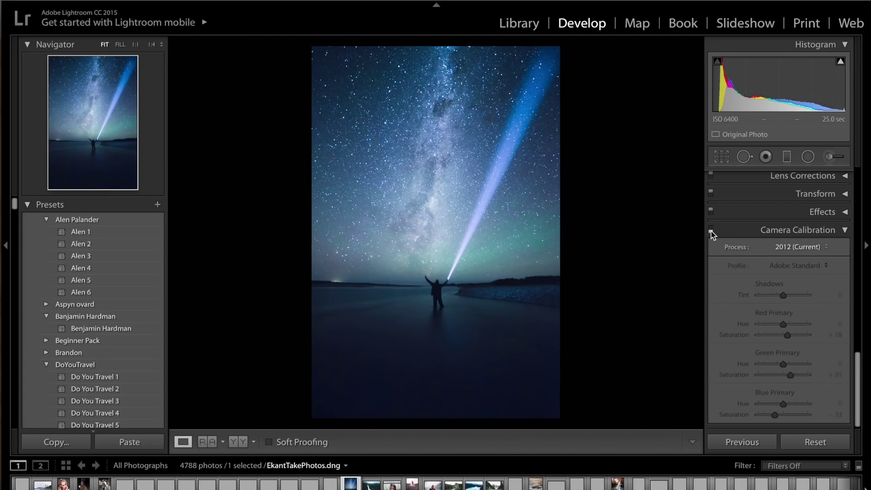
pyautogui.click(711, 230)
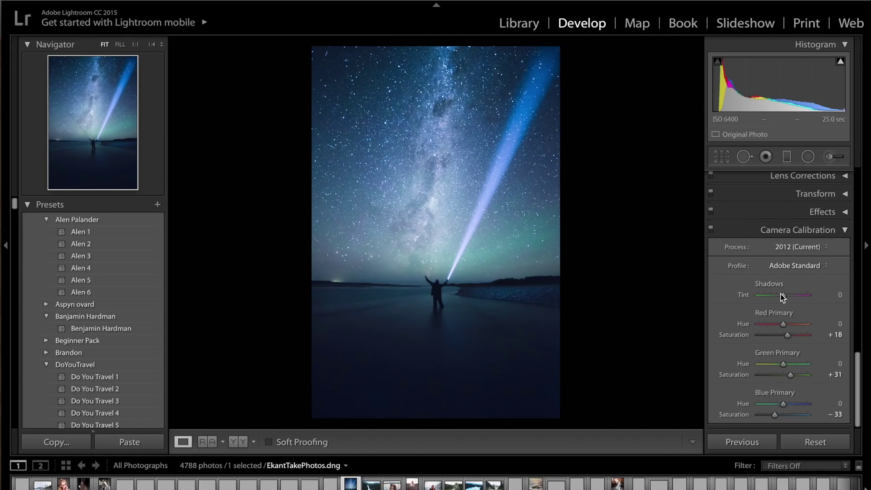
# - Shift the Camera Calibration shadows tint slightly toward green and check the effect of the calibration
pyautogui.moveTo(783, 296); pyautogui.dragTo(778, 296)
pyautogui.click(711, 230)
pyautogui.click(726, 229)
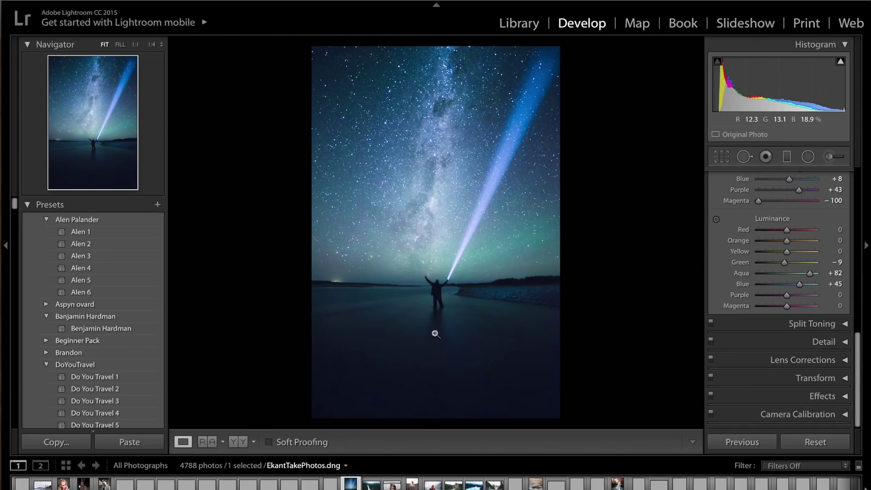
# - Darken the foreground with a reset graduated filter rising from the photo's bottom edge to below the figure, with exposure set to −1.16
pyautogui.click(787, 157)
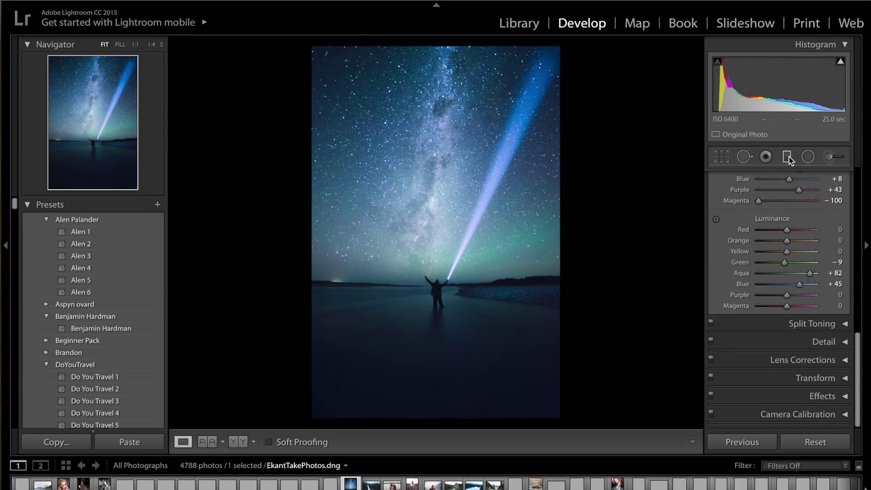
pyautogui.moveTo(431, 420); pyautogui.dragTo(434, 322)
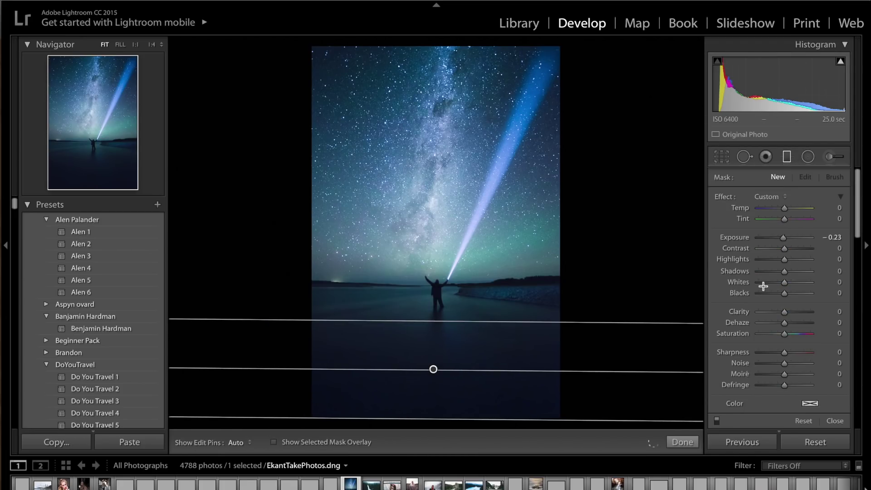
pyautogui.doubleClick(723, 195)
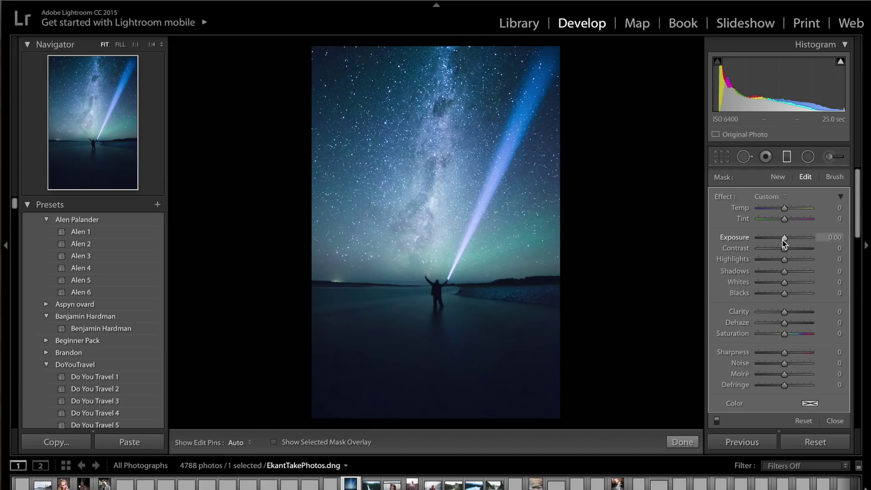
pyautogui.moveTo(783, 239); pyautogui.dragTo(776, 238)
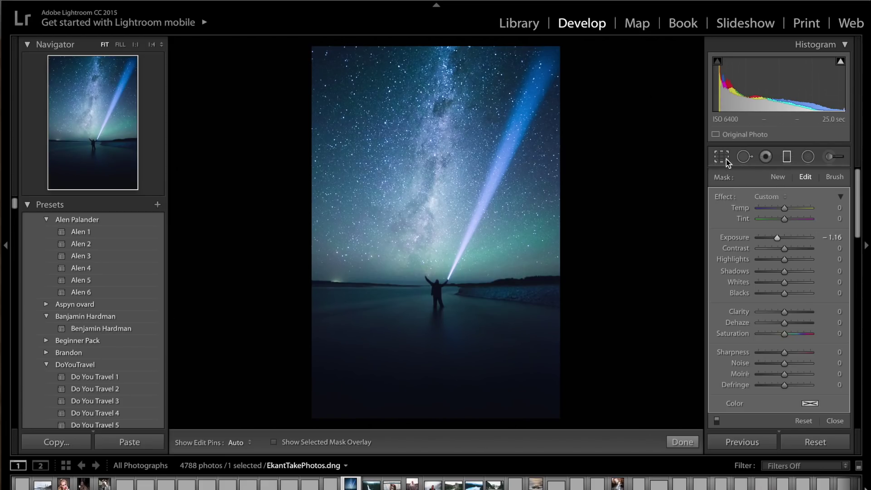
# - Crop the photo tighter from the bottom edge at the original aspect ratio, cutting away part of the dark foreground
pyautogui.press('r')
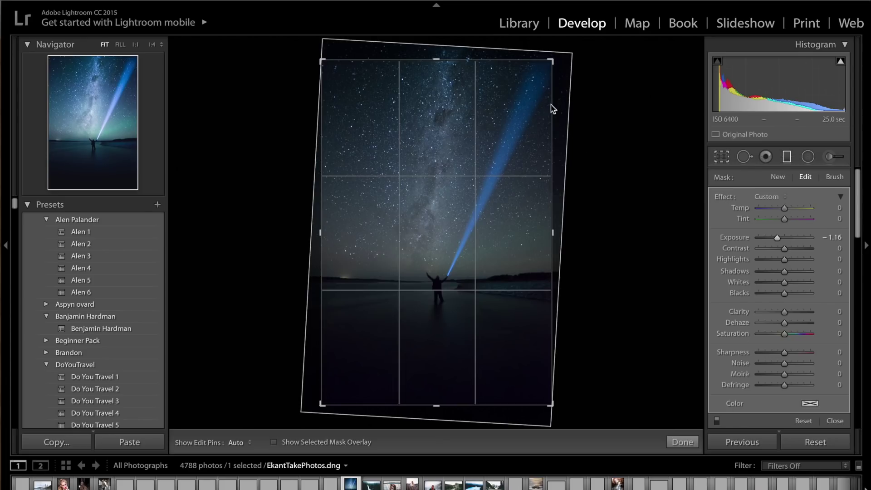
pyautogui.moveTo(436, 404); pyautogui.dragTo(437, 382)
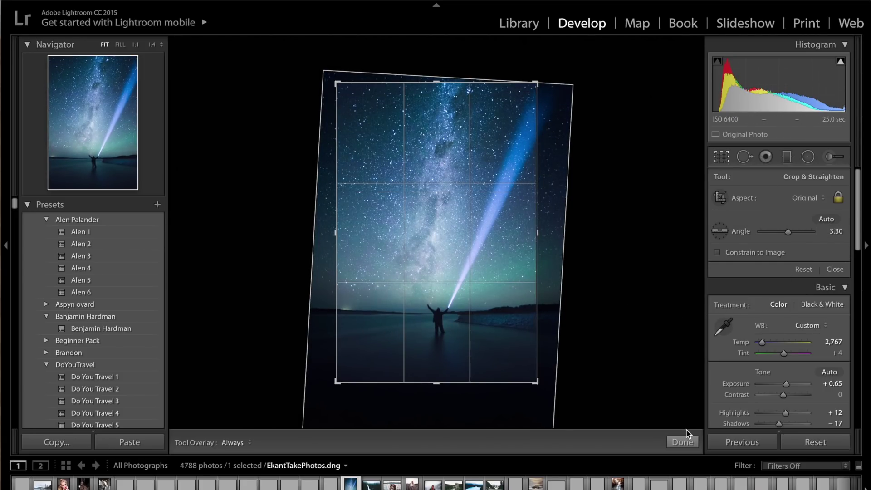
pyautogui.click(682, 442)
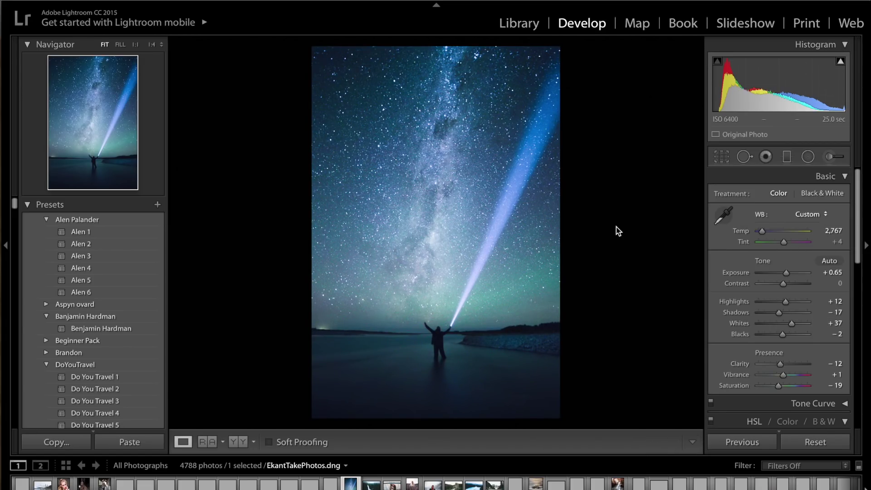
# - Collapse the Basic and HSL settings, and add a new graduated filter with reset values over the sky, fading out around the horizon
pyautogui.click(824, 176)
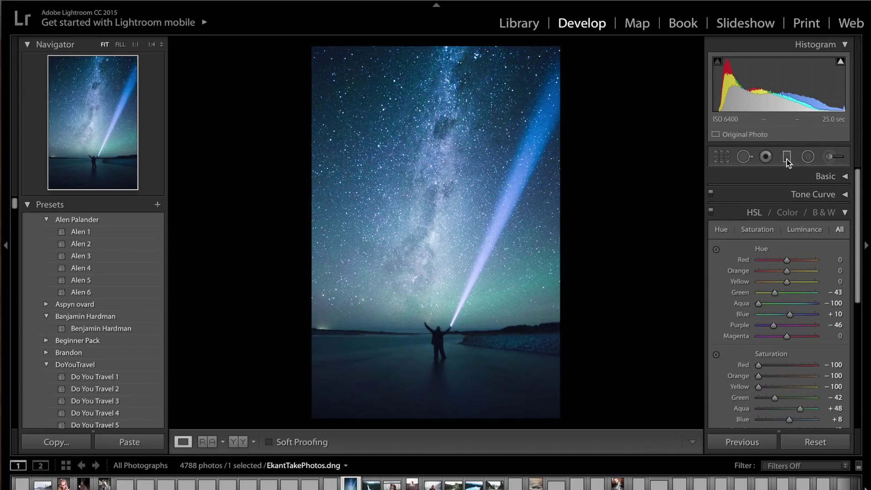
pyautogui.click(823, 206)
pyautogui.click(788, 158)
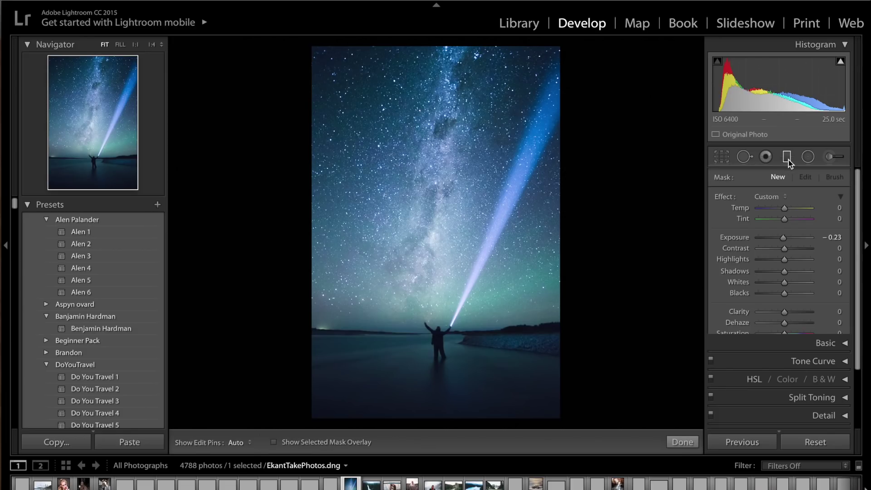
pyautogui.doubleClick(725, 196)
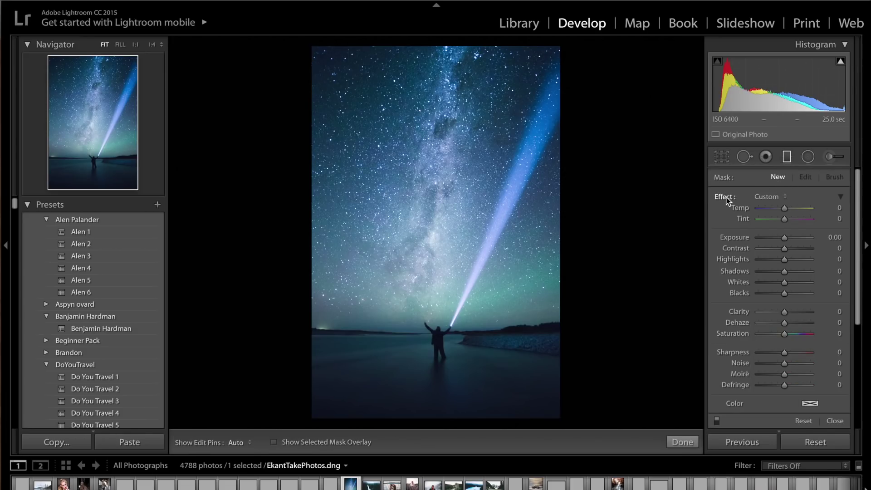
pyautogui.moveTo(414, 298); pyautogui.dragTo(414, 360)
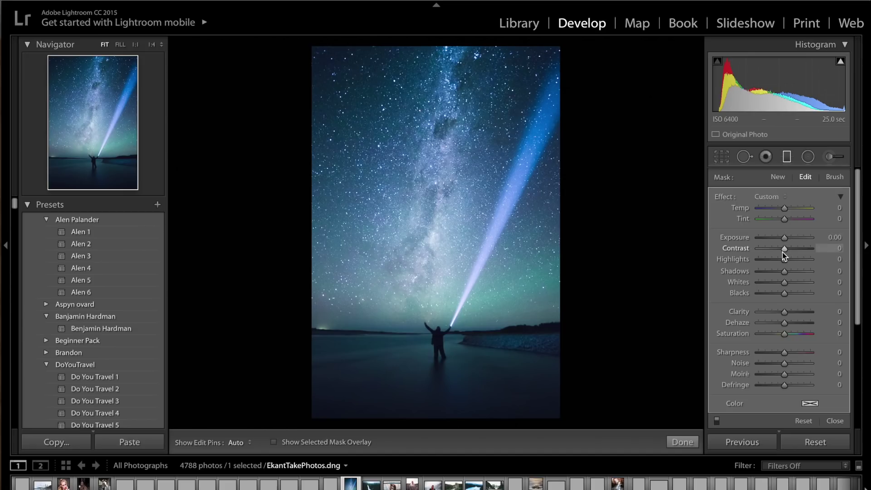
# - Set the sky filter to contrast 22, highlights 11, whites 22, blacks −10, clarity 30, saturation −20 and noise 28
pyautogui.moveTo(785, 251); pyautogui.dragTo(791, 312)
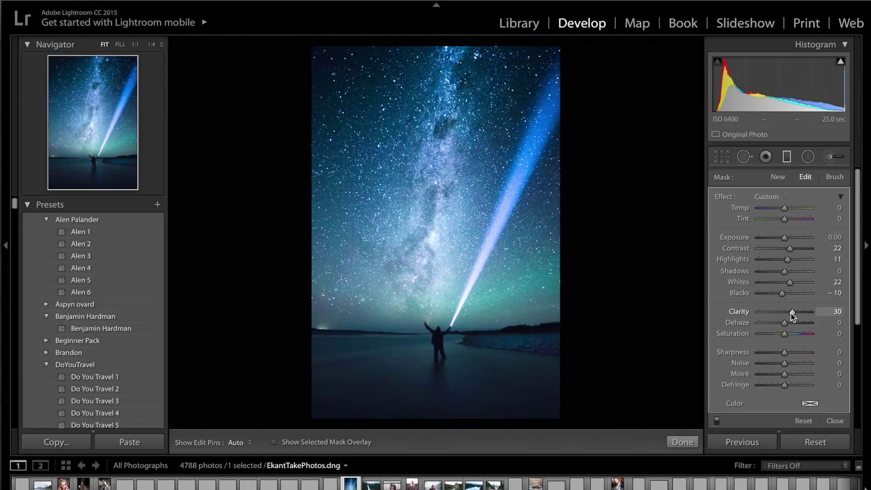
pyautogui.moveTo(790, 334); pyautogui.dragTo(779, 334)
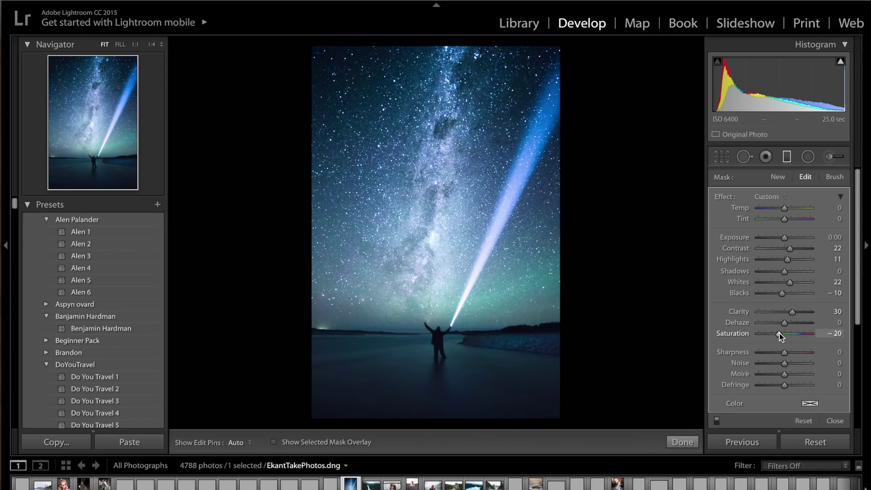
pyautogui.click(792, 364)
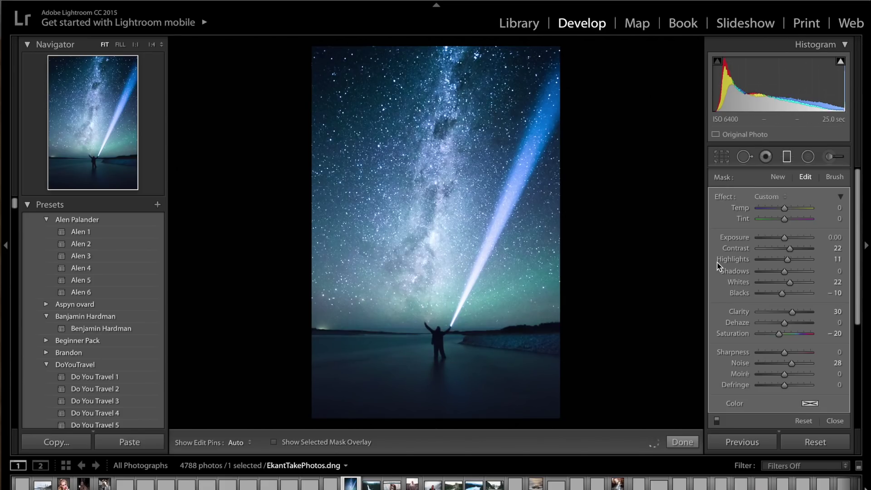
# - Compare the photo with its unedited version to check the effect of the sky filter
pyautogui.press('\\')
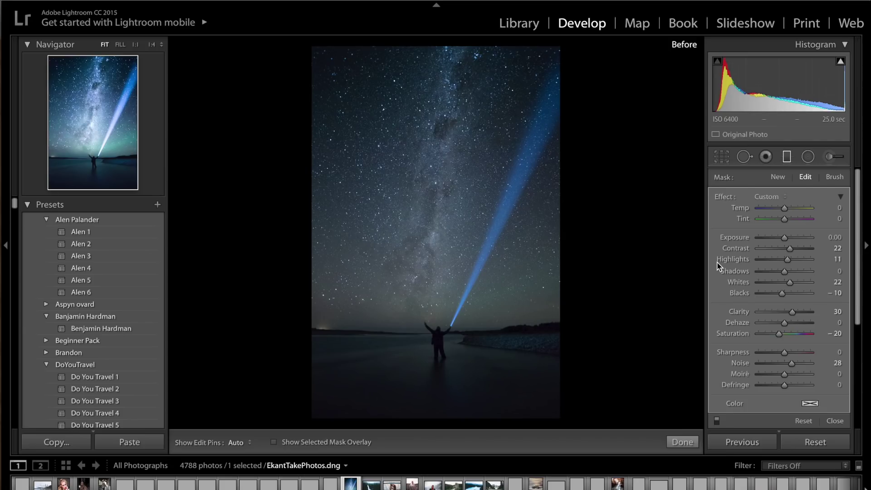
pyautogui.press('\\')
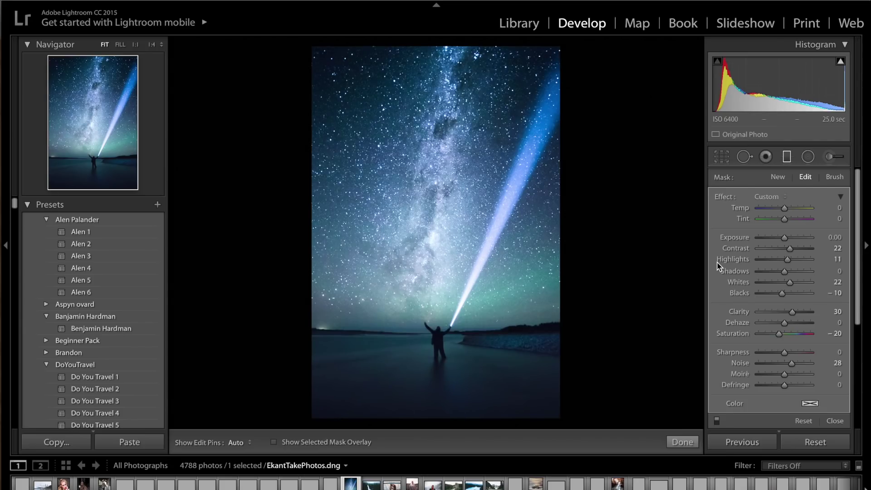
pyautogui.press('\\')
pyautogui.press('\\')
# - Paint along the Milky Way with an adjustment brush set to contrast 11, whites 11, blacks −11 and clarity 8
pyautogui.click(838, 156)
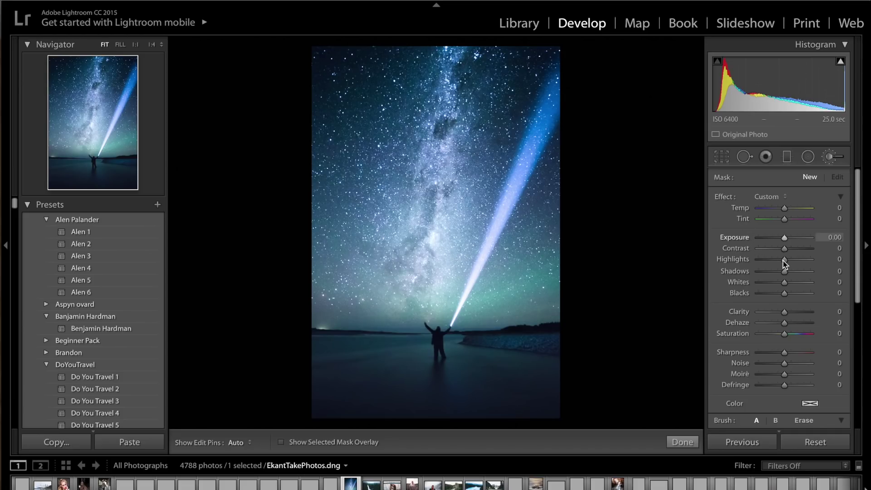
pyautogui.moveTo(786, 315); pyautogui.dragTo(787, 285)
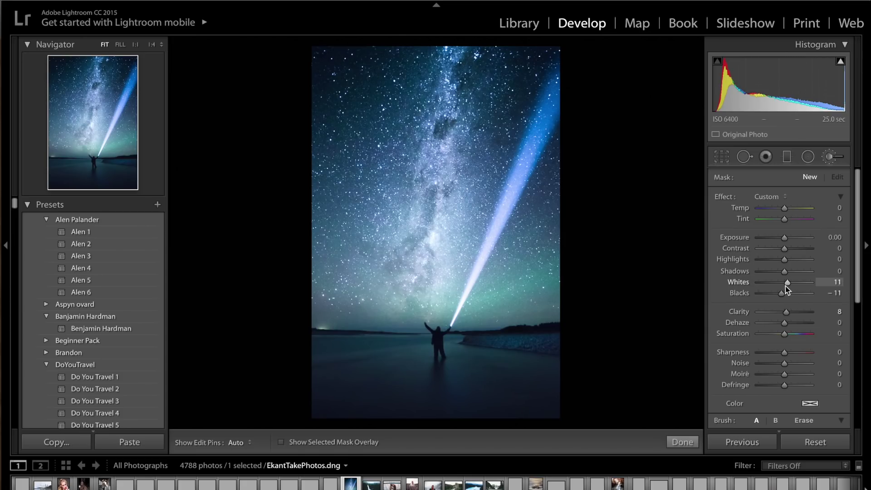
pyautogui.moveTo(784, 249); pyautogui.dragTo(788, 253)
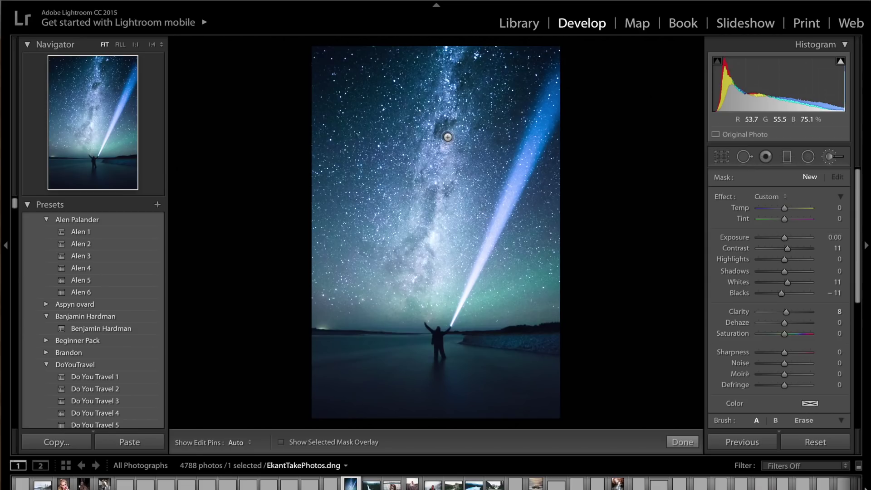
pyautogui.press('h')
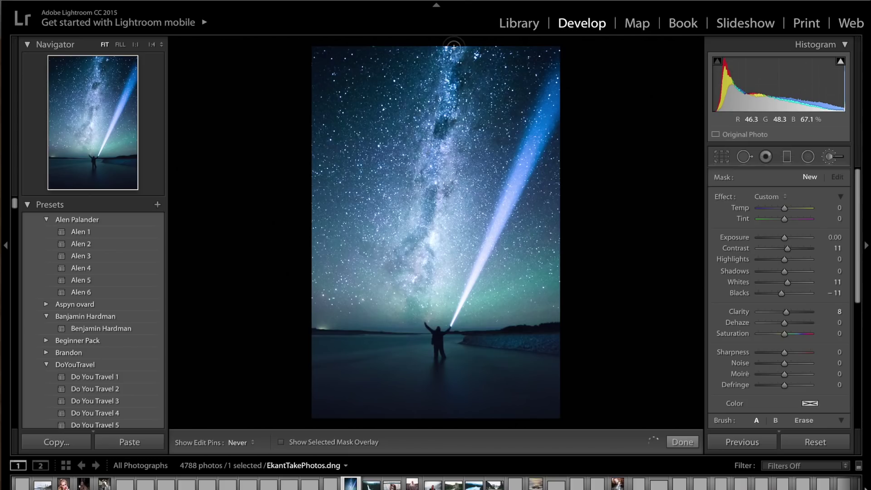
pyautogui.press('h')
pyautogui.click(448, 183)
pyautogui.press('h')
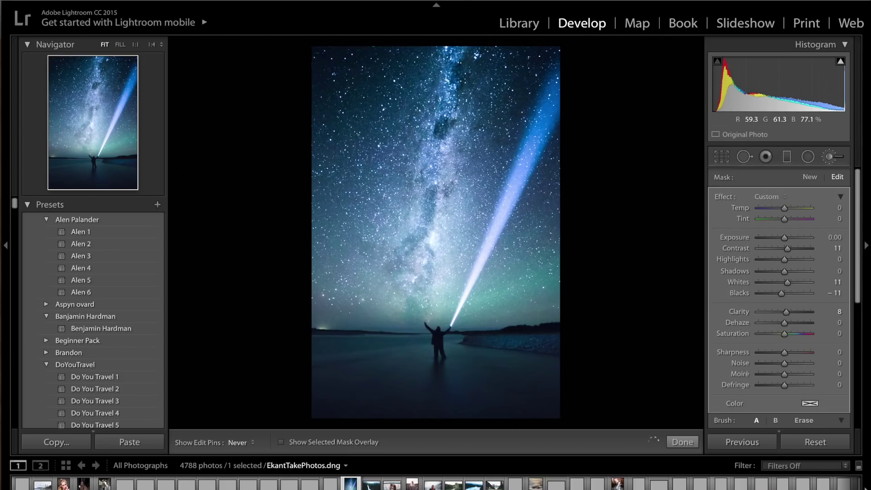
pyautogui.press('h')
# - Paint the lower Milky Way with a new reset brush at temp 9, shift its tint slightly toward magenta, and finish brushing
pyautogui.click(810, 176)
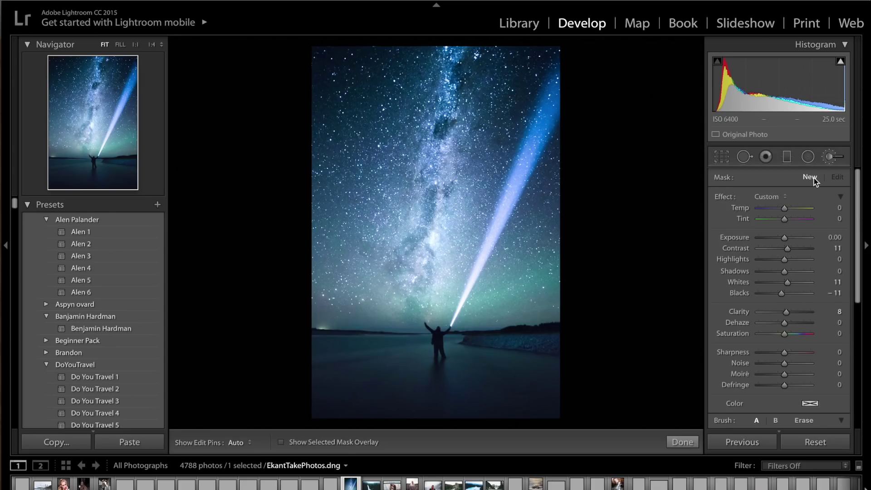
pyautogui.doubleClick(725, 197)
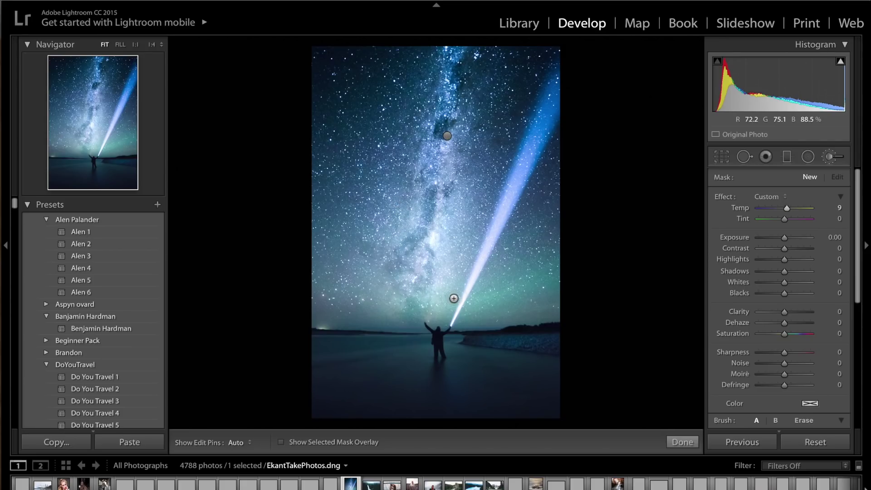
pyautogui.press('h')
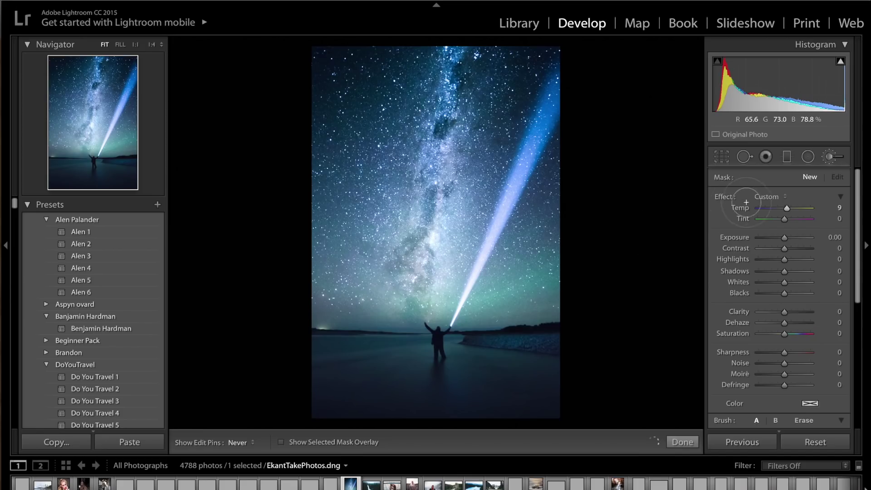
pyautogui.click(445, 272)
pyautogui.click(840, 219)
pyautogui.write('1')
pyautogui.press('Return')
pyautogui.click(685, 447)
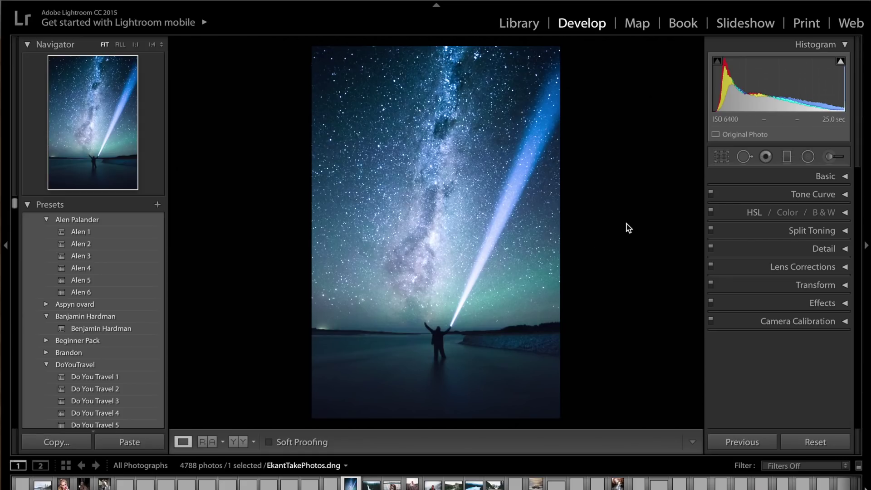
# - Compare the finished edit with the original photo repeatedly, ending on the edited version
pyautogui.press('\\')
pyautogui.press('\\')
pyautogui.press('\\')
pyautogui.press('\\')
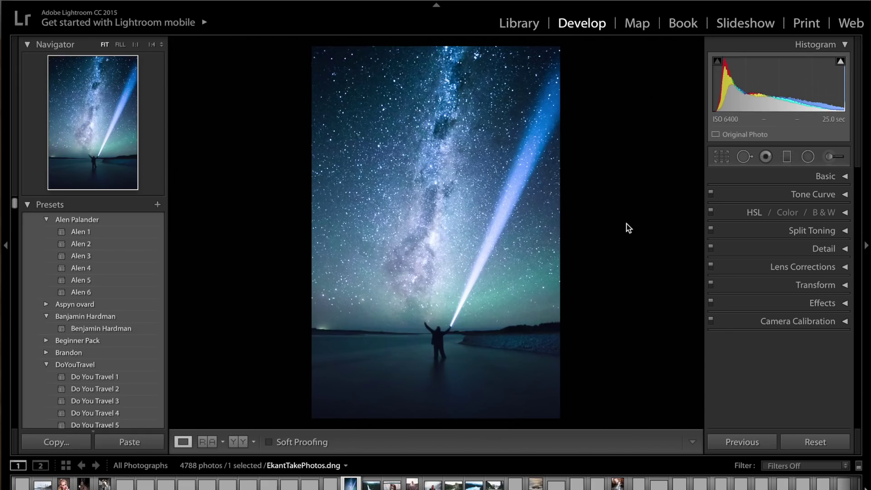